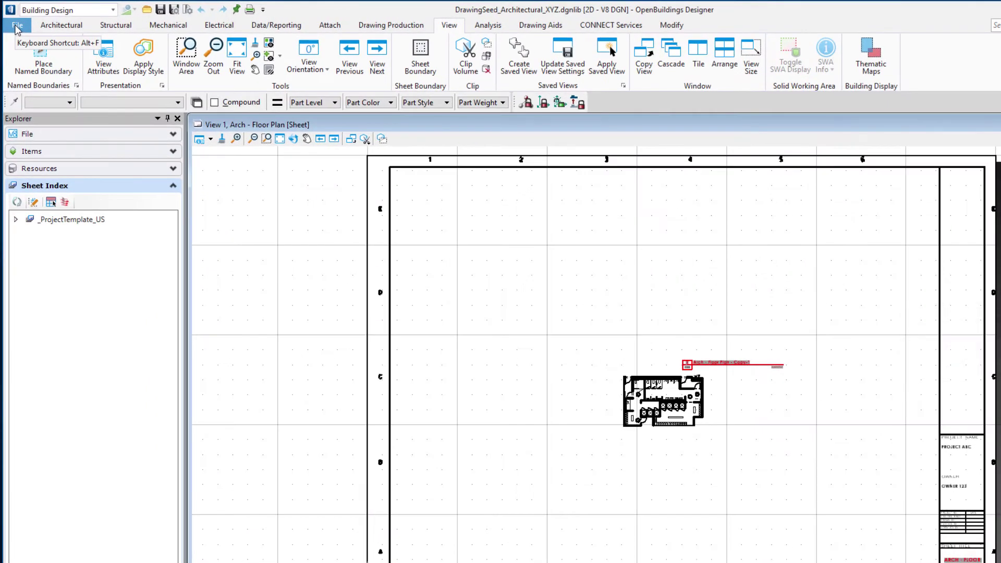
Start Save As in the Standards\seed folder with file type Bentley V8 DGN Files
left_click(14, 21)
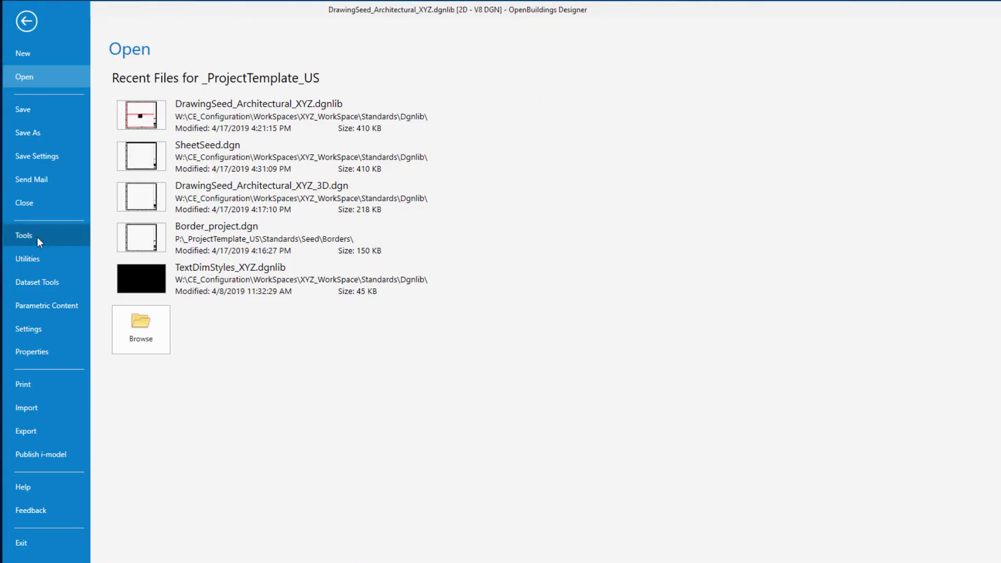
left_click(45, 138)
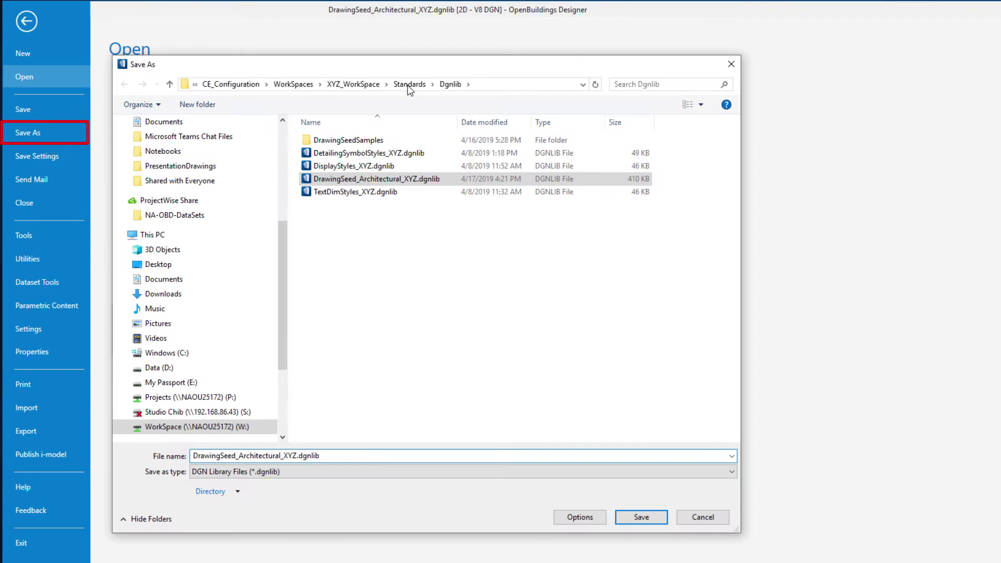
left_click(410, 84)
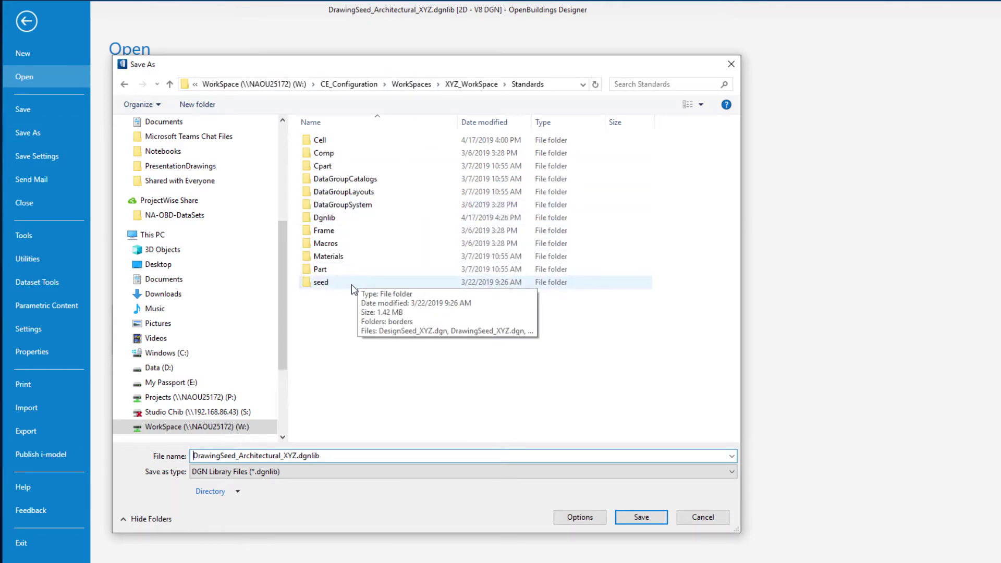
double_click(333, 283)
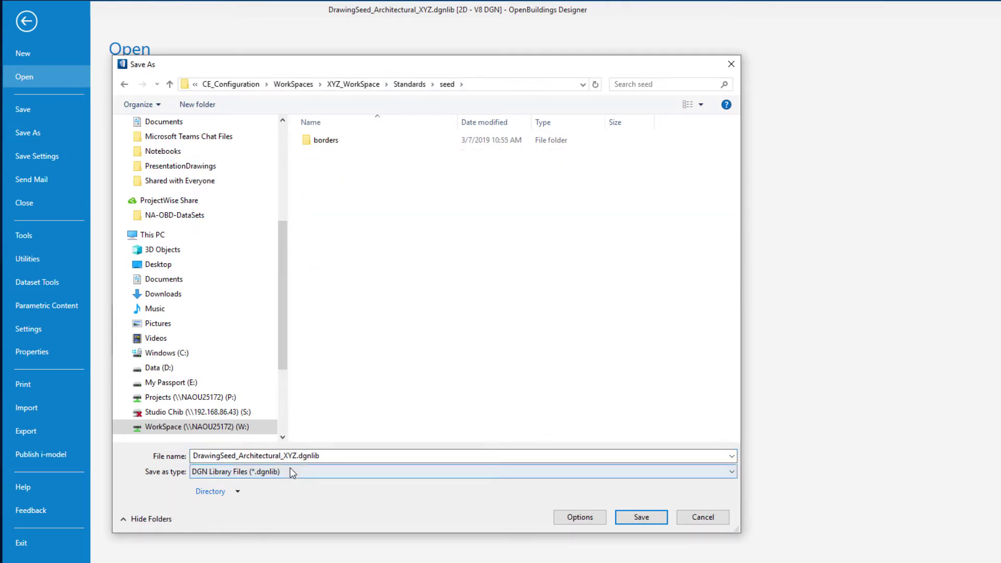
left_click(291, 472)
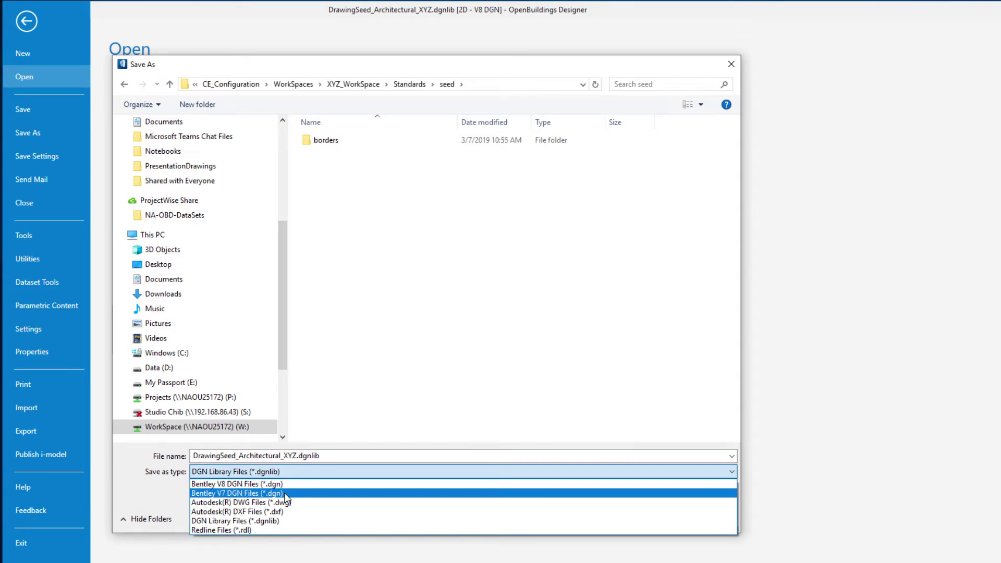
left_click(282, 484)
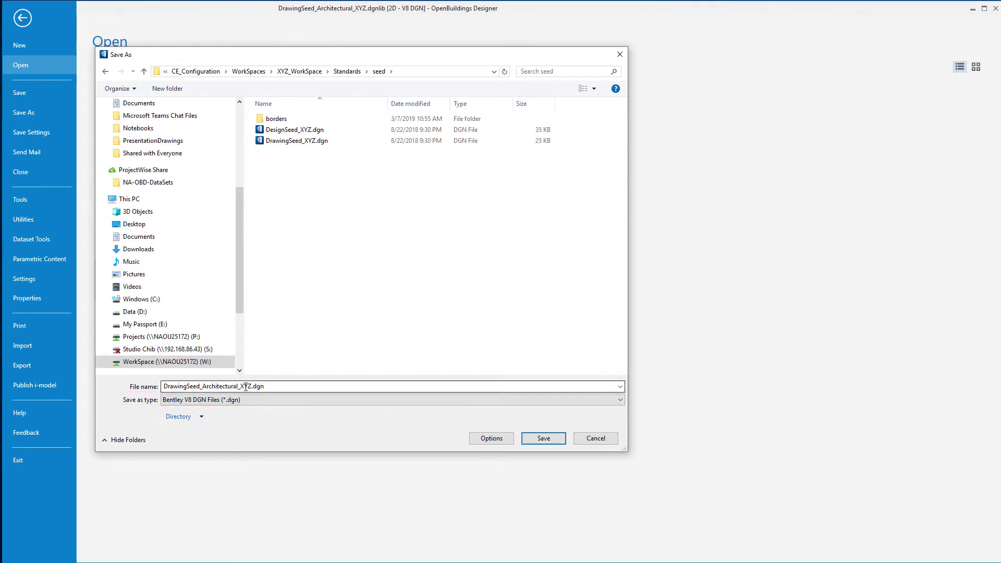
Name the new file SheetSeed_XYZ.dgn
left_click_drag(238, 386, 126, 375)
type("Shee")
type("tSedd")
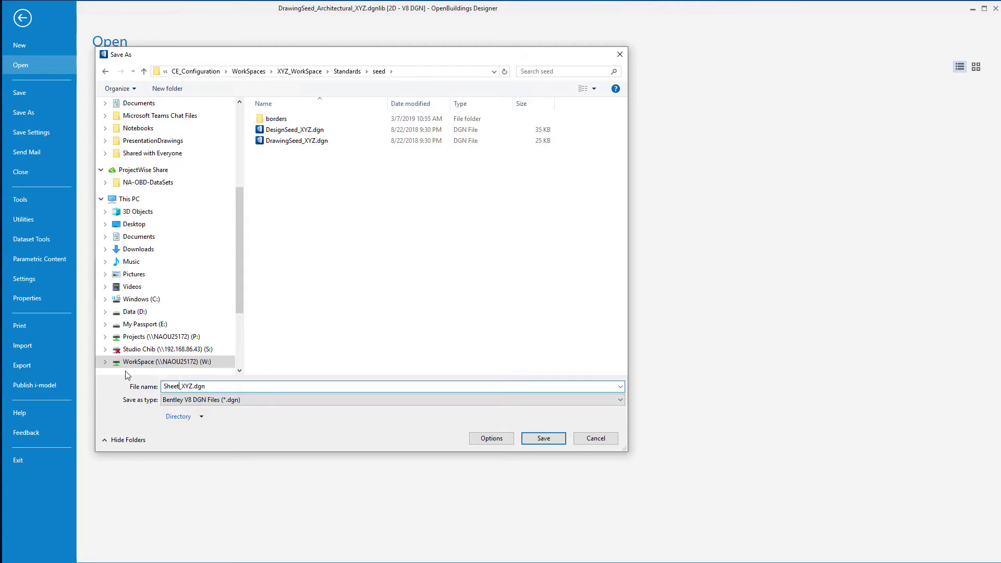
key("BackSpace")
key("BackSpace")
type("ed")
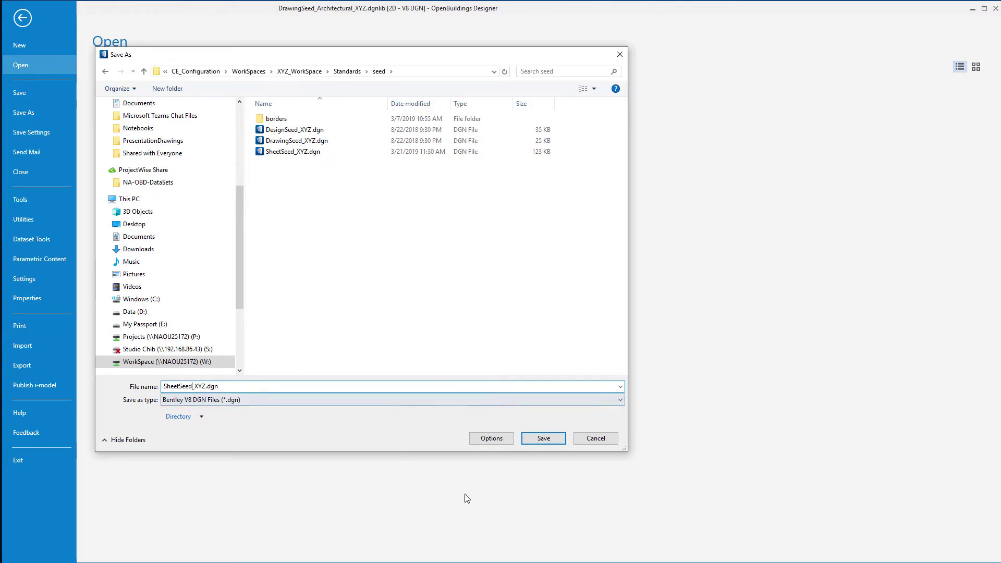
In the V8 save options' References settings, set Self Attachments to Omit, leaving External Attachments at Retain
left_click(496, 439)
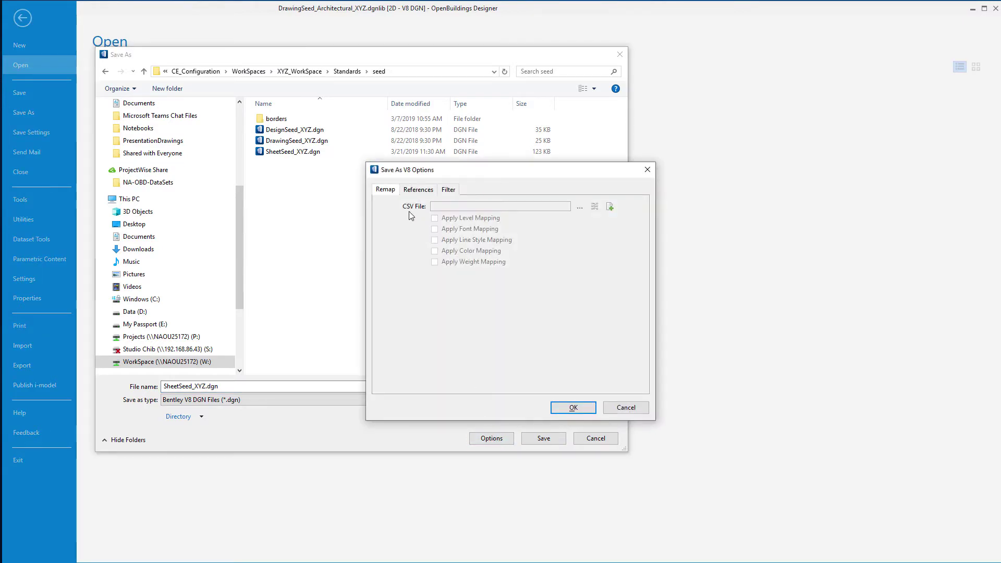
left_click(417, 190)
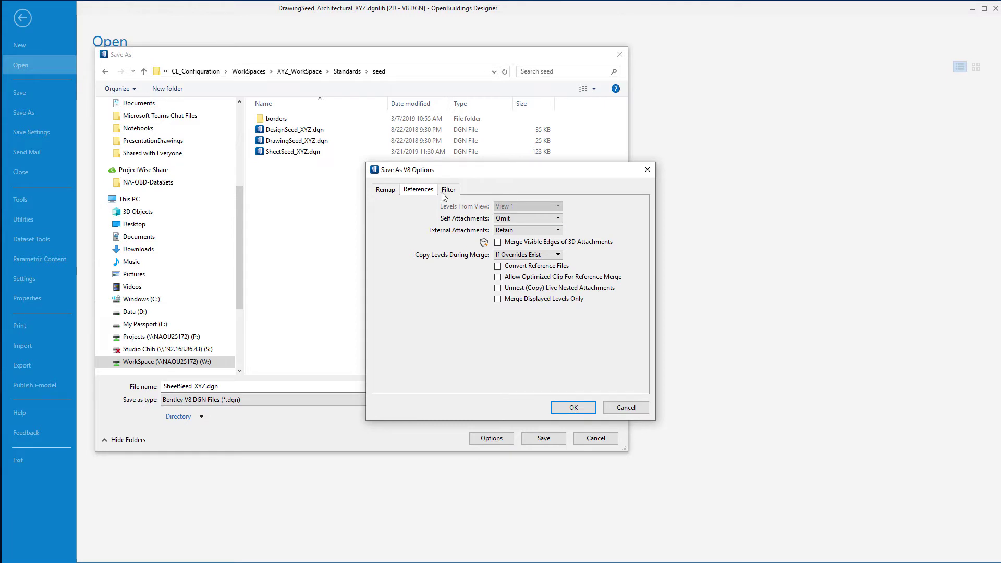
left_click(517, 219)
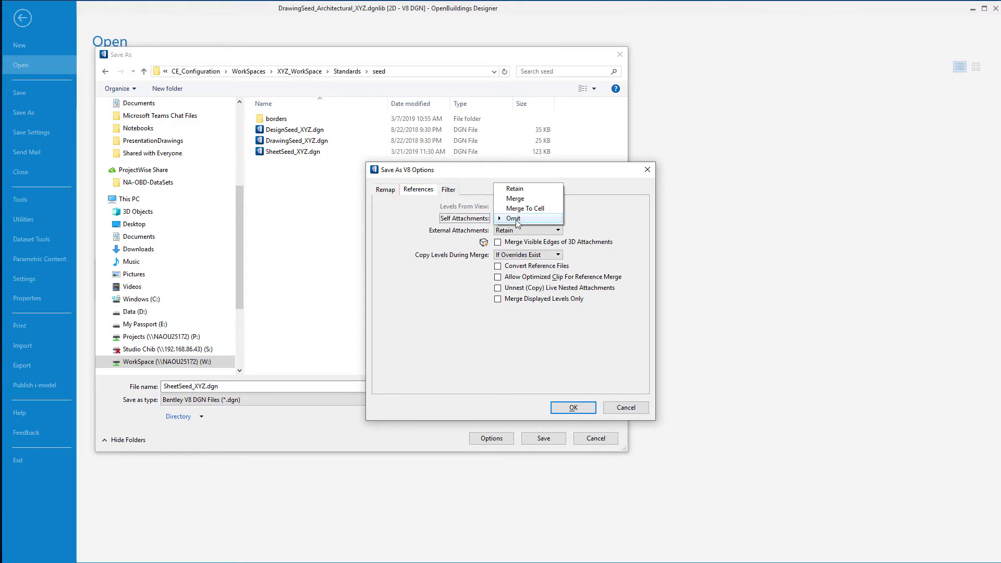
left_click(517, 219)
key("Tab")
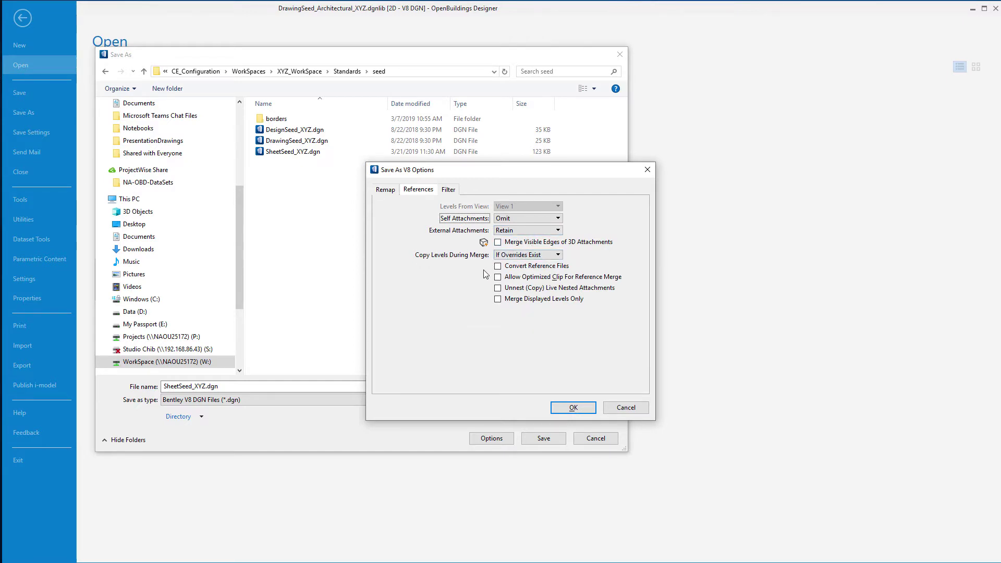
Keep the Geometry filter at Everything and limit saved models to Arch - Floor Plan [Sheet] only
left_click(447, 193)
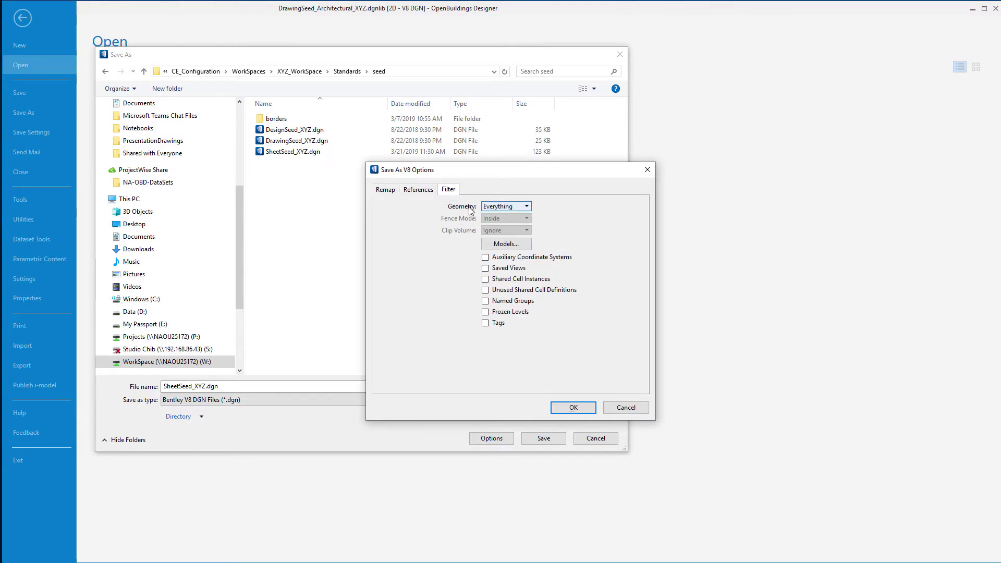
left_click(503, 207)
left_click(501, 207)
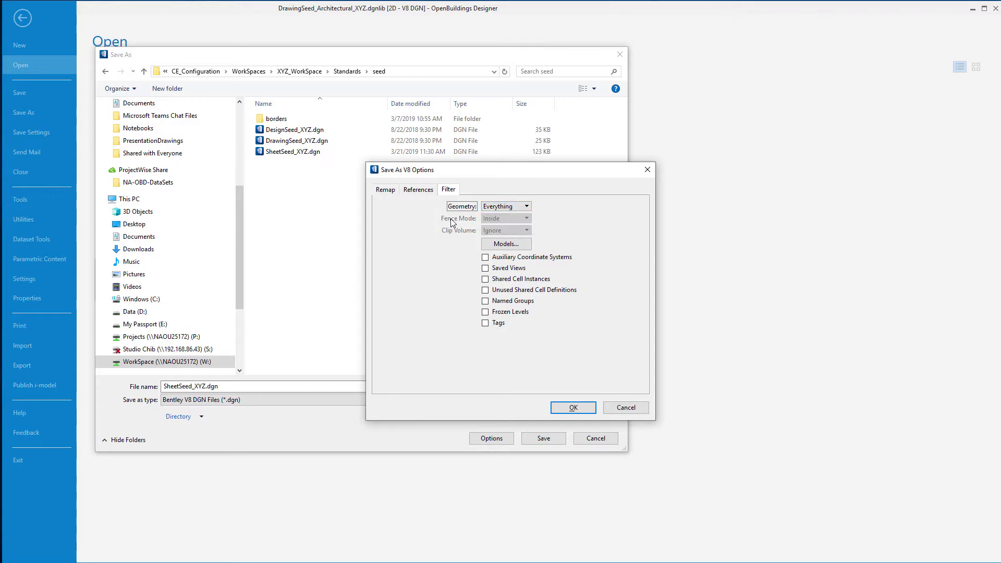
left_click(507, 247)
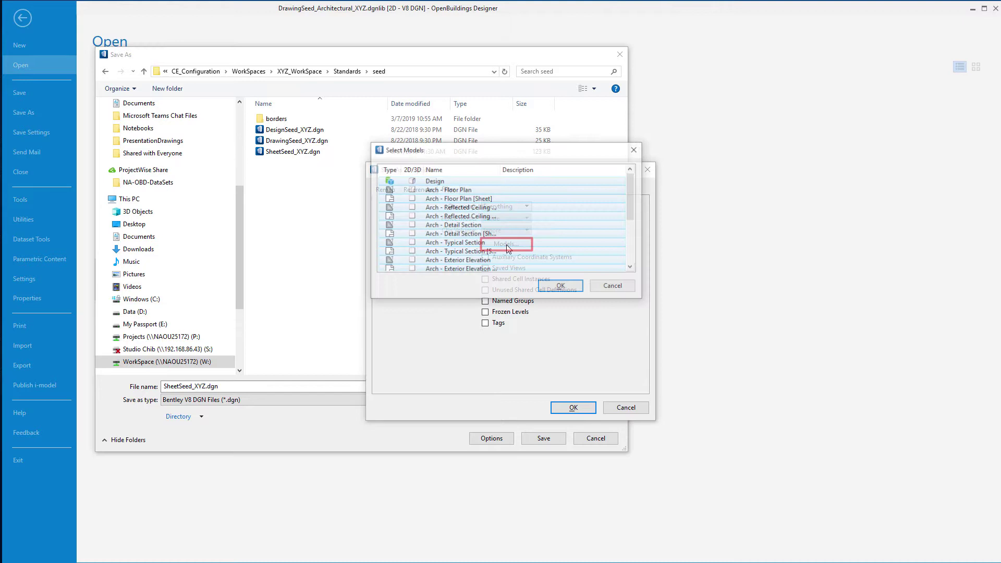
left_click(443, 200)
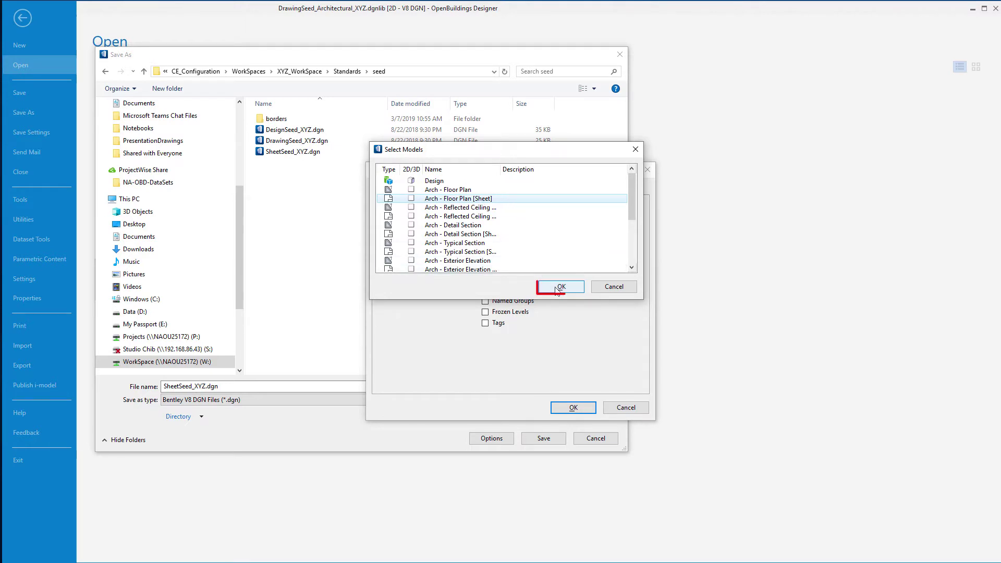
left_click(561, 287)
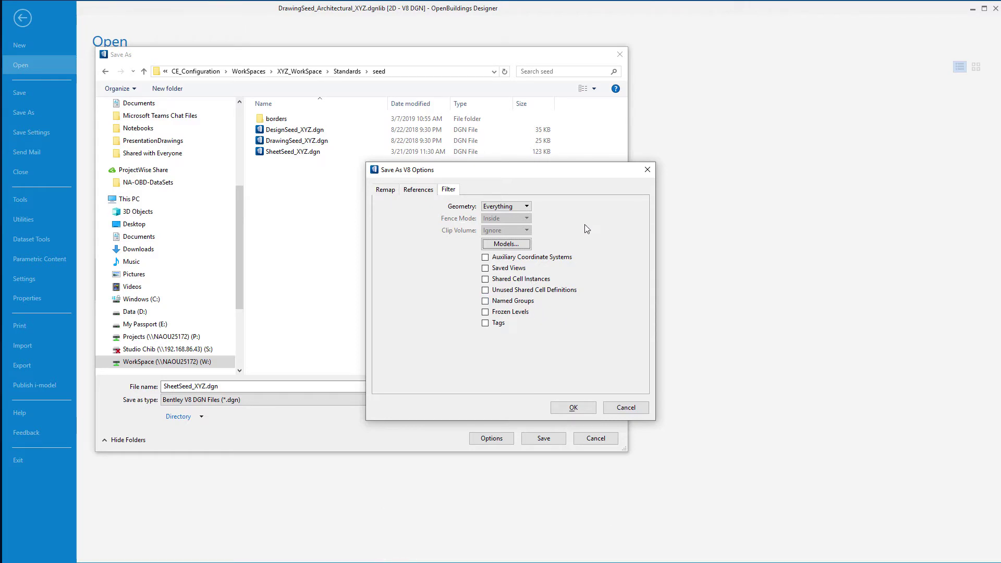
Accept the V8 options and save, replacing the existing SheetSeed_XYZ.dgn
left_click(573, 407)
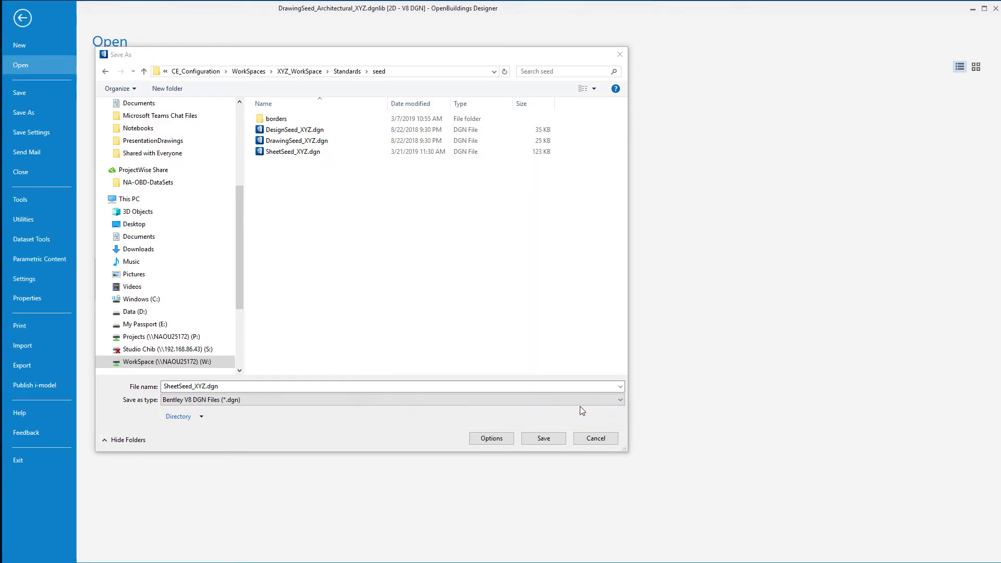
left_click(544, 438)
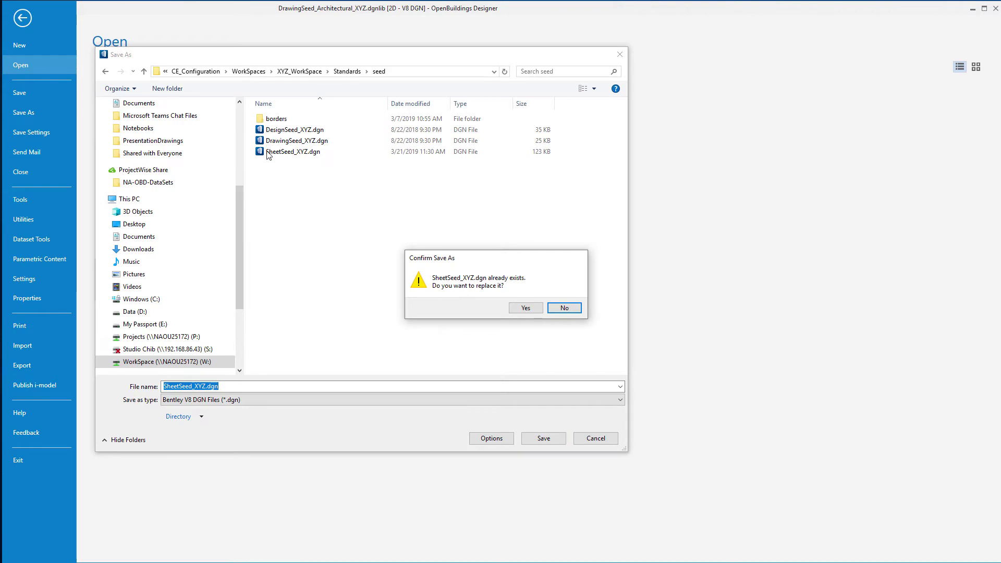
left_click(530, 311)
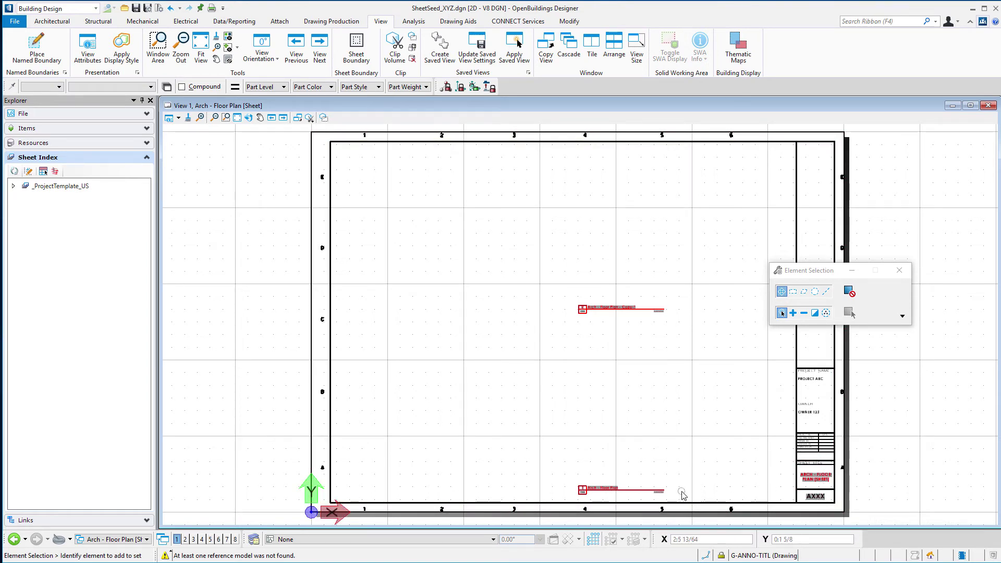
Window-select the red drawing boundary elements and delete them along with their references
left_click_drag(681, 492, 543, 254)
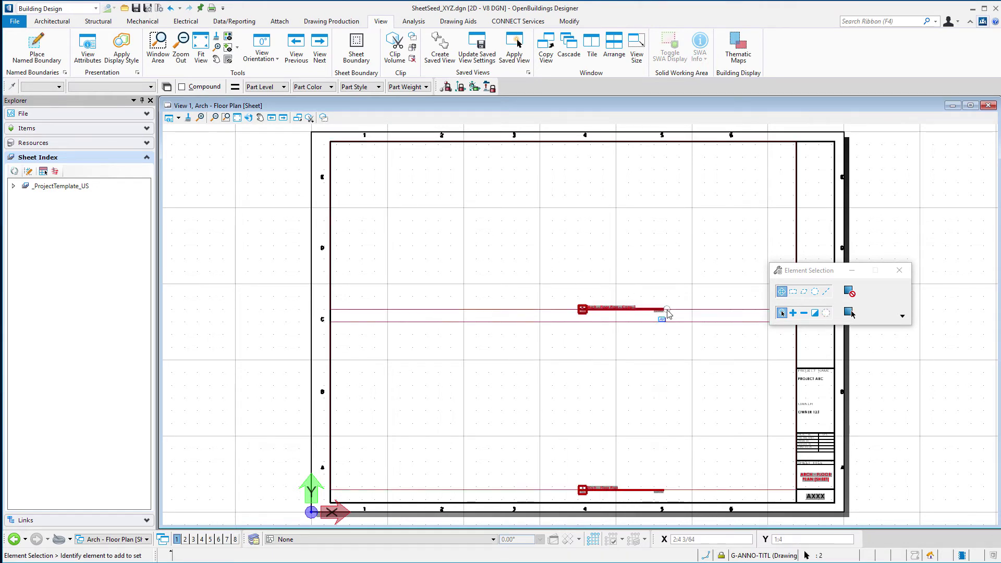
right_click(661, 364)
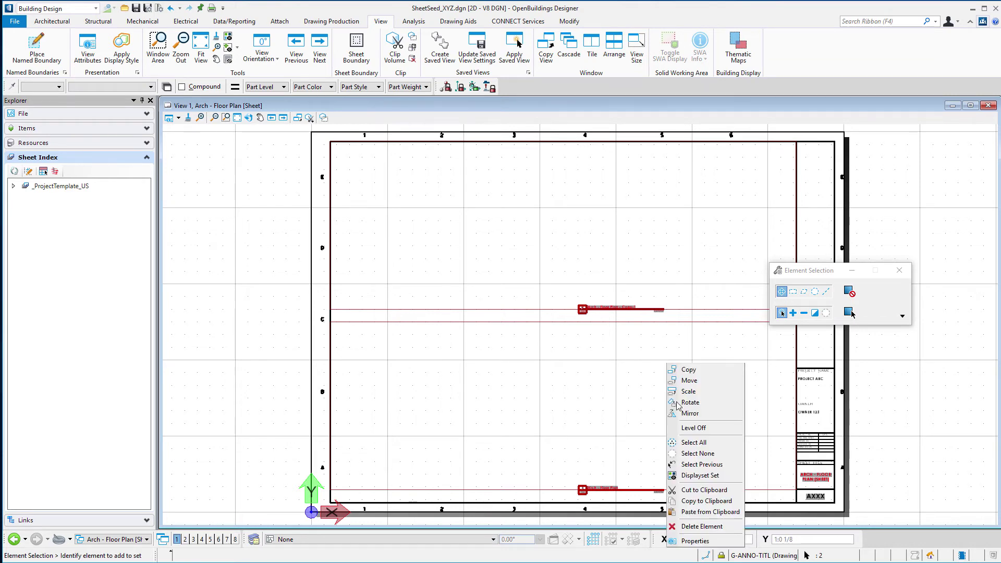
left_click(698, 526)
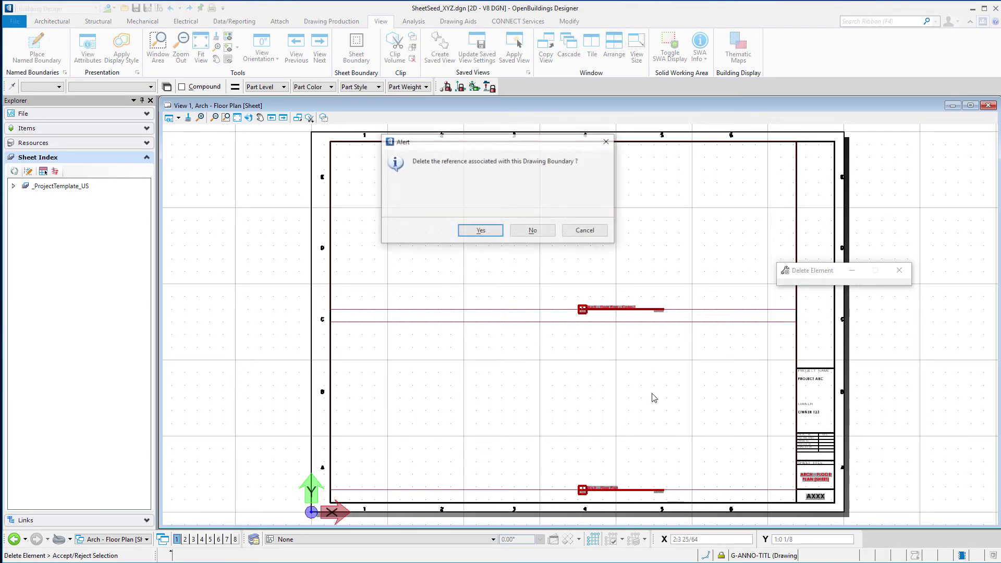
left_click(480, 231)
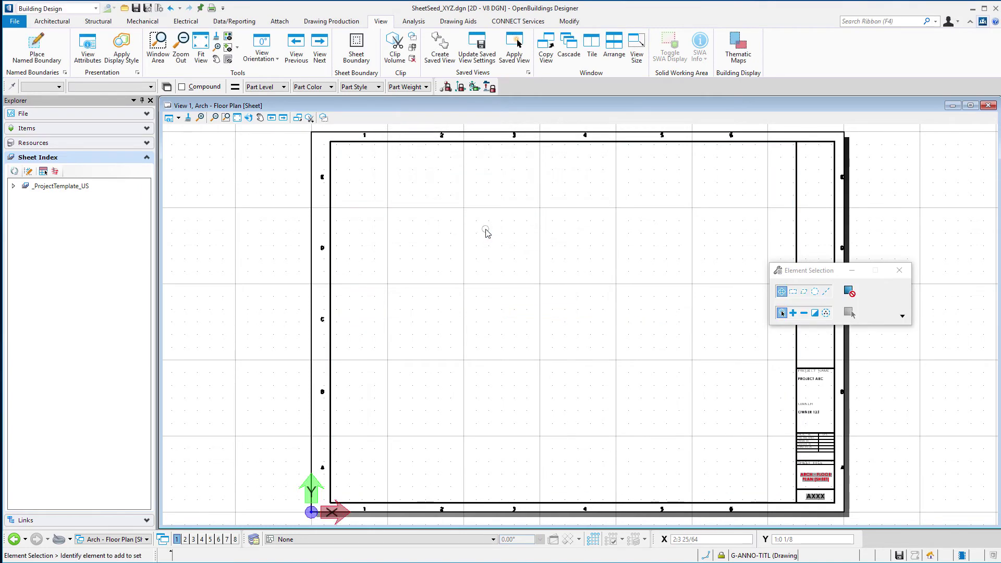
Show the References dialog from the Architectural tab, confirming only Border_project.dgn is attached
left_click(52, 20)
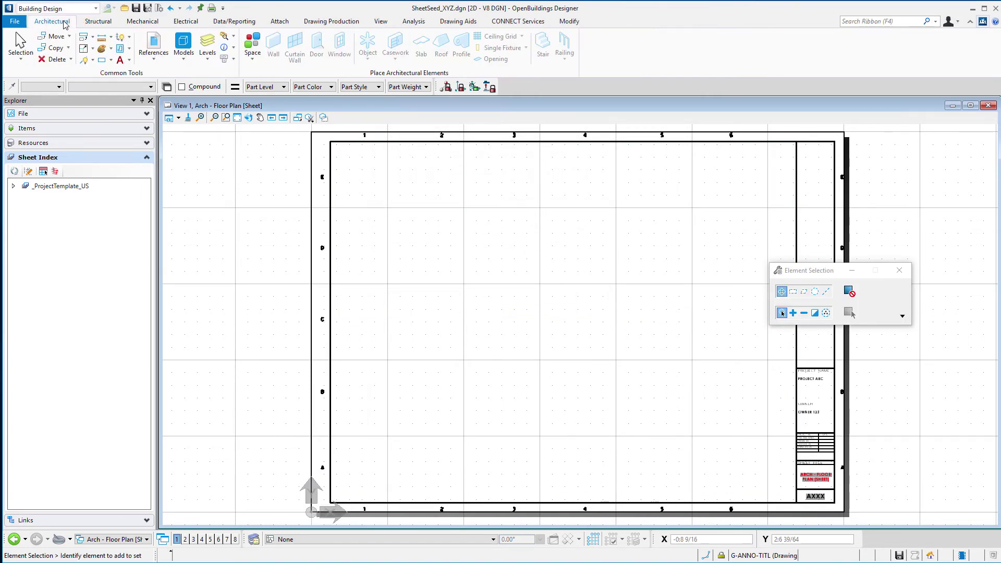
left_click(153, 58)
left_click(161, 74)
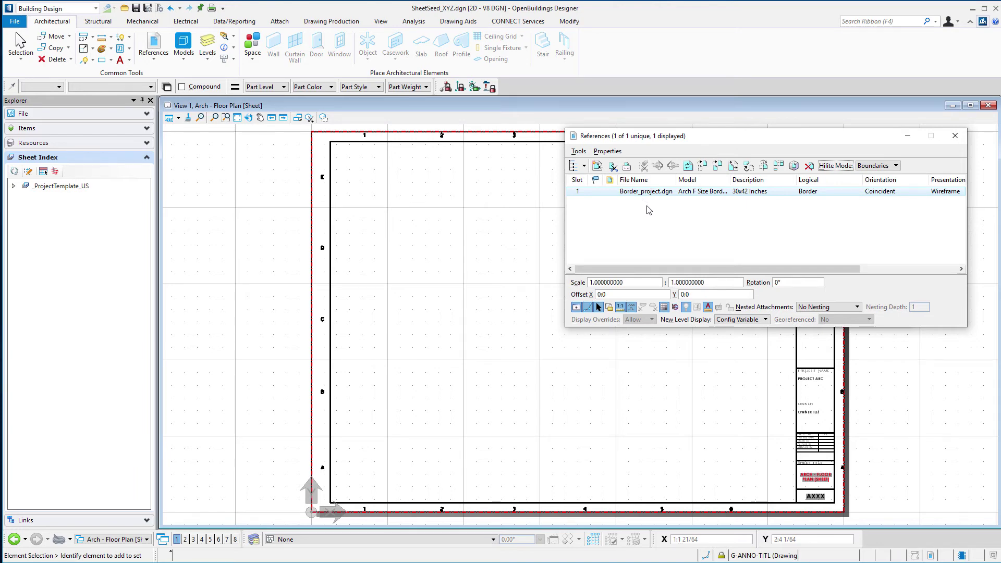
Open the Models list beside References and rename Arch - Floor Plan to Drawing
left_click(184, 59)
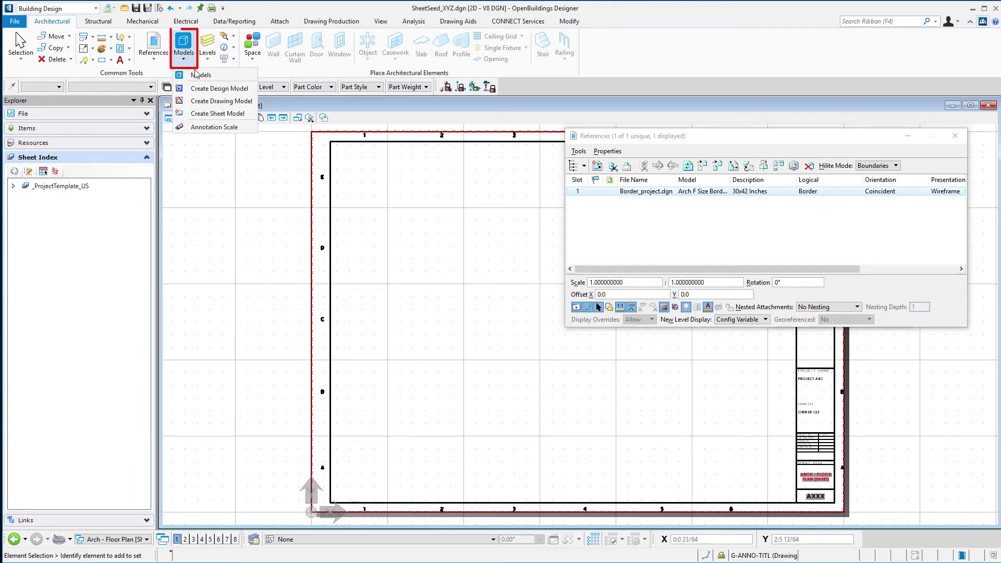
left_click(197, 75)
left_click_drag(660, 203, 574, 268)
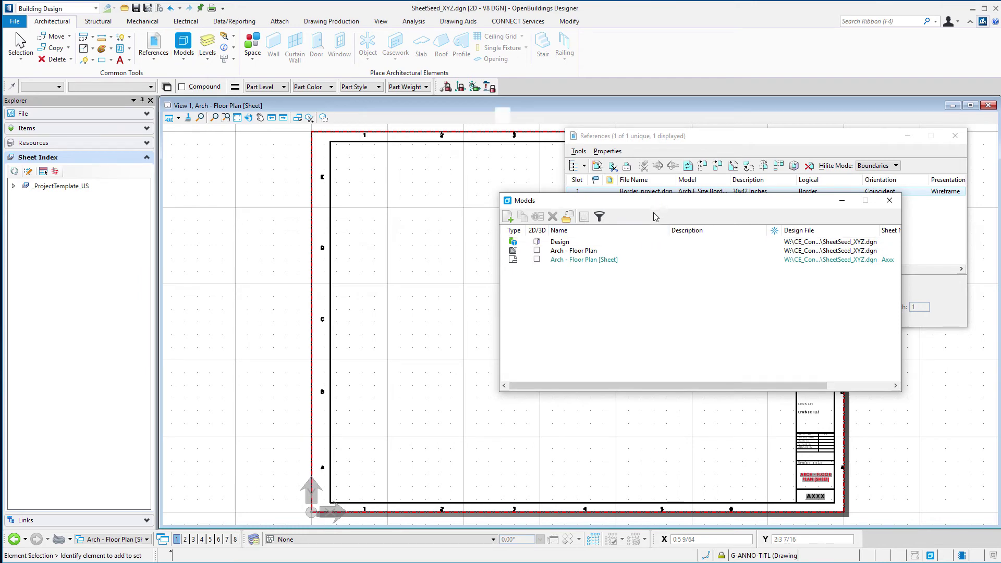
left_click_drag(504, 220, 503, 213)
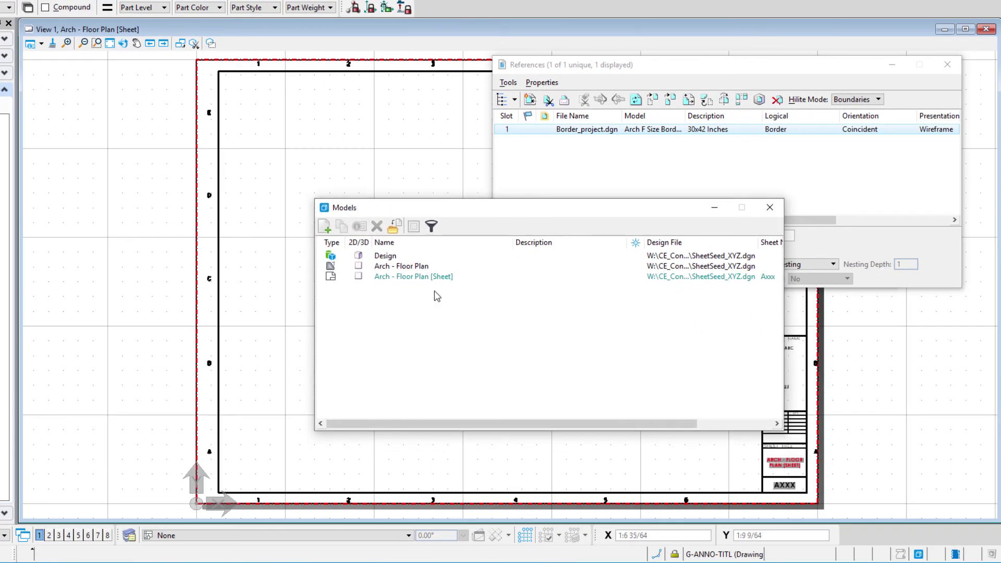
left_click(410, 270)
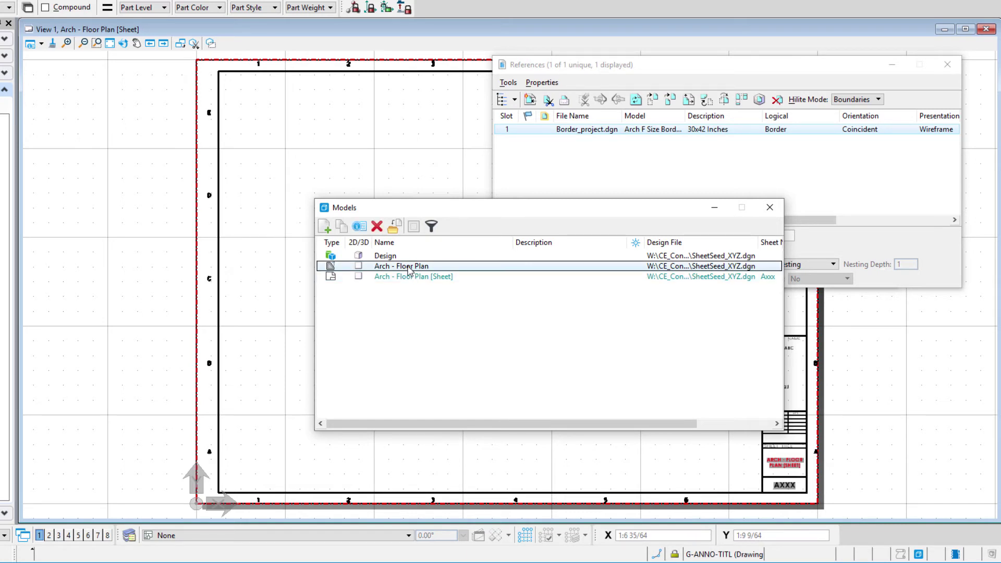
left_click(409, 270)
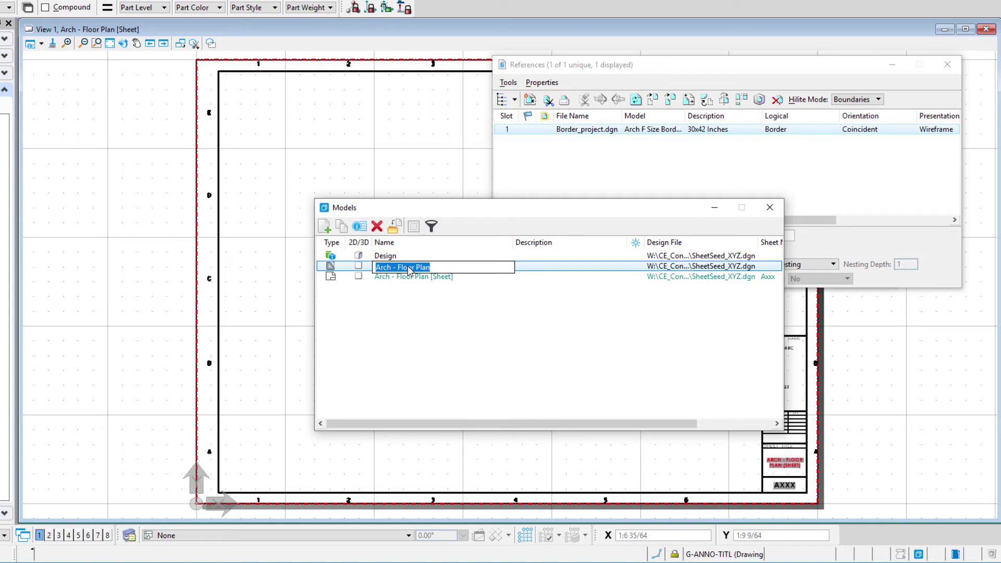
type("Drawing")
left_click(415, 279)
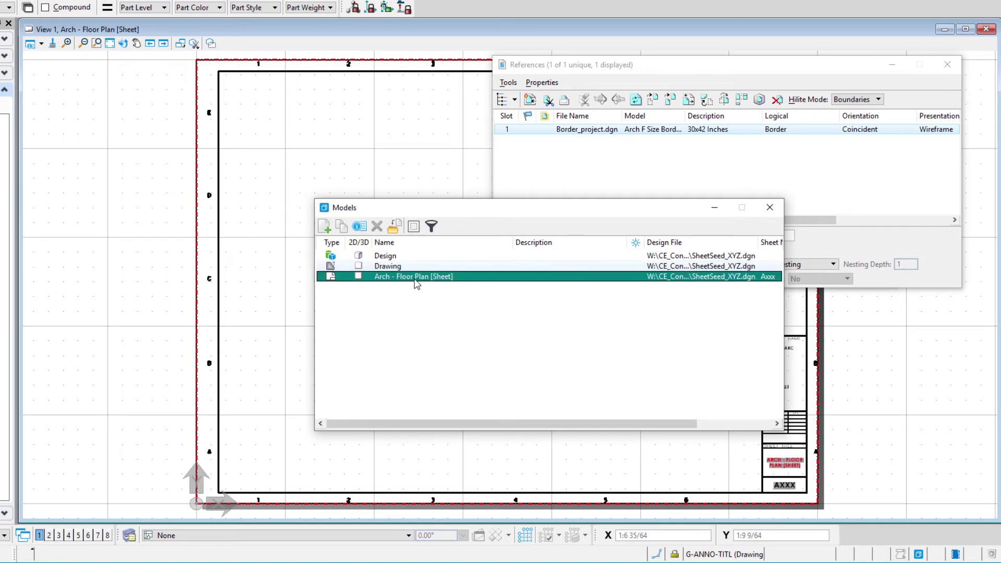
Rename the Arch - Floor Plan [Sheet] model to Sheet
right_click(443, 275)
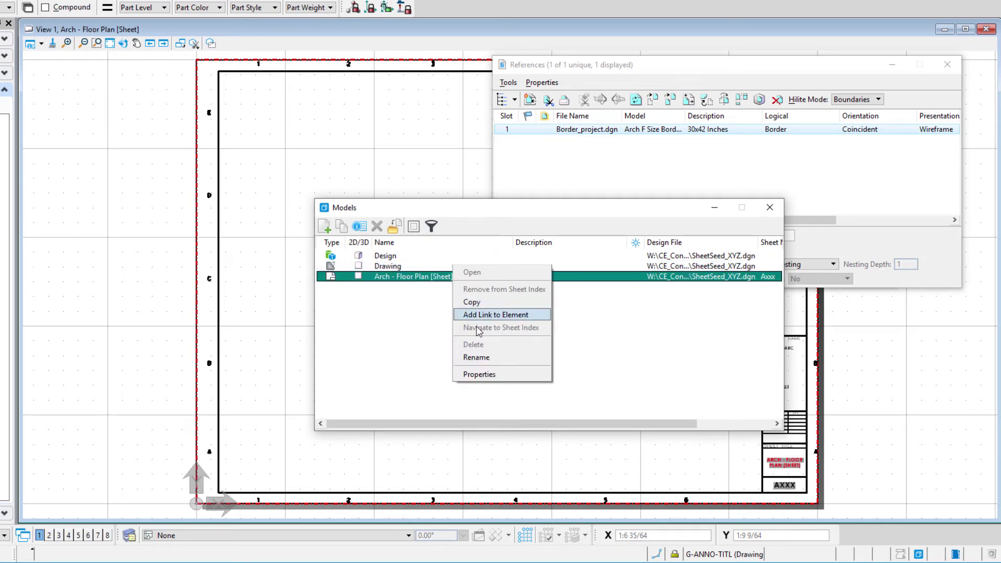
left_click(472, 359)
type("S")
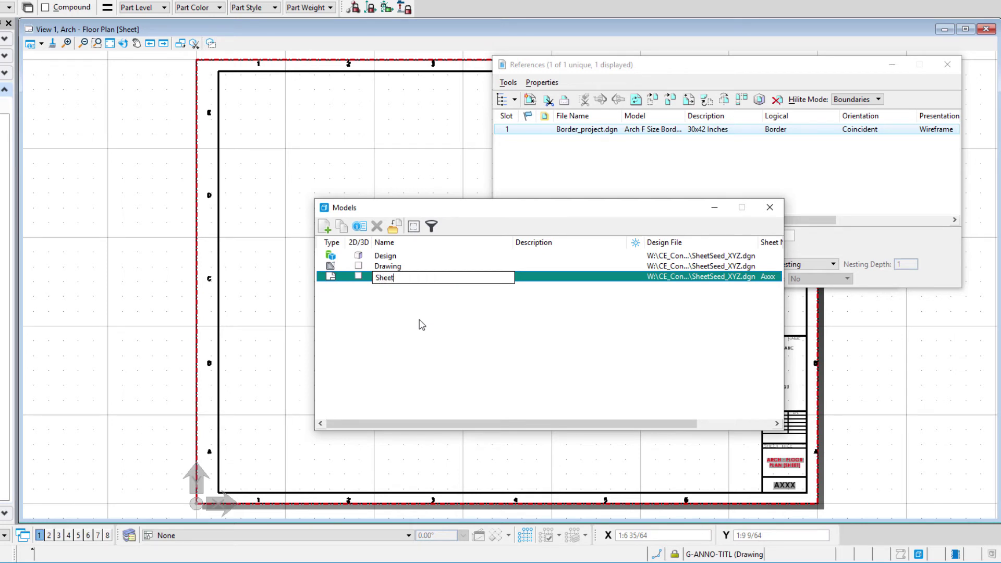
type("heet")
key("Return")
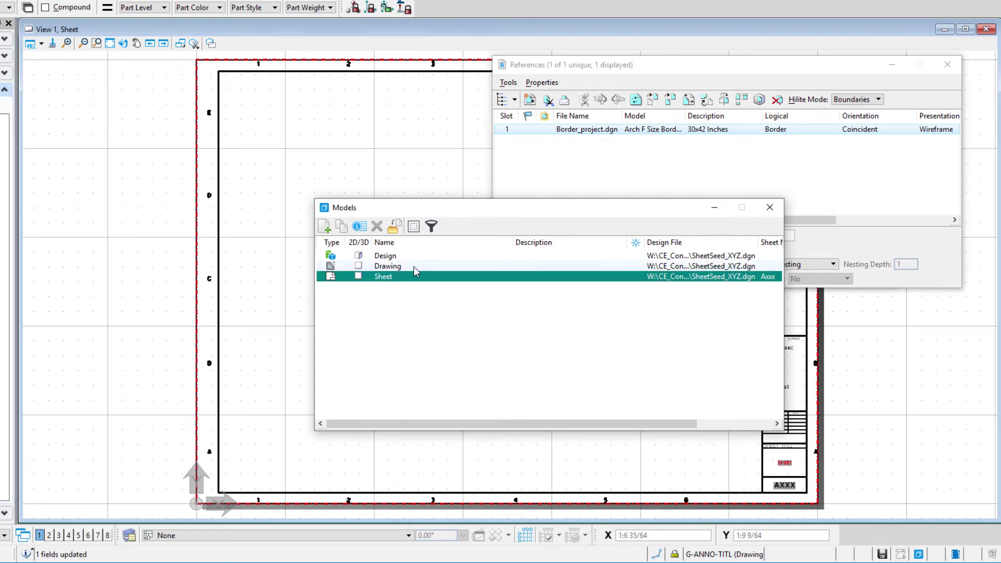
In the Drawing model, detach the SheetSeed_XYZ.dgn reference
double_click(414, 267)
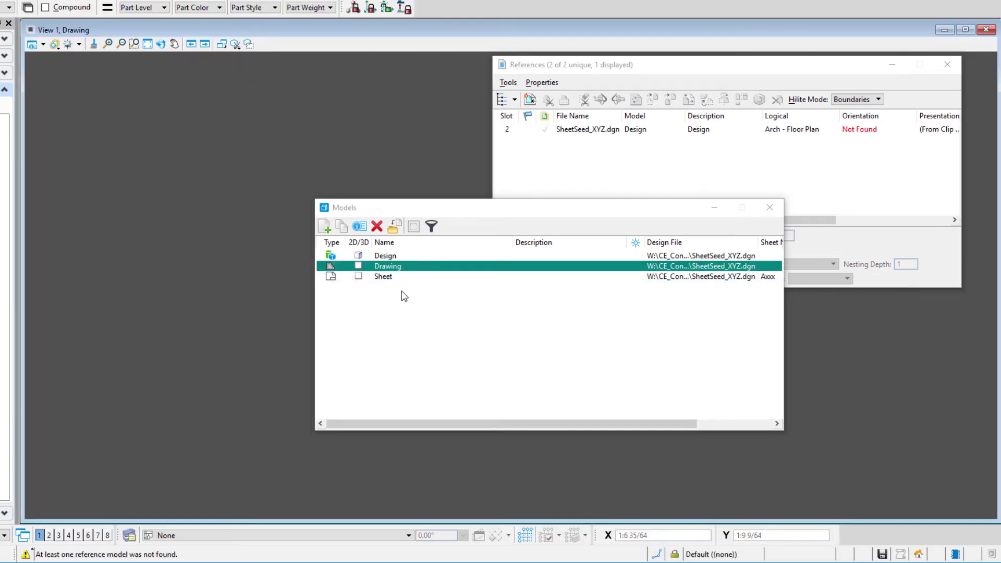
left_click(635, 135)
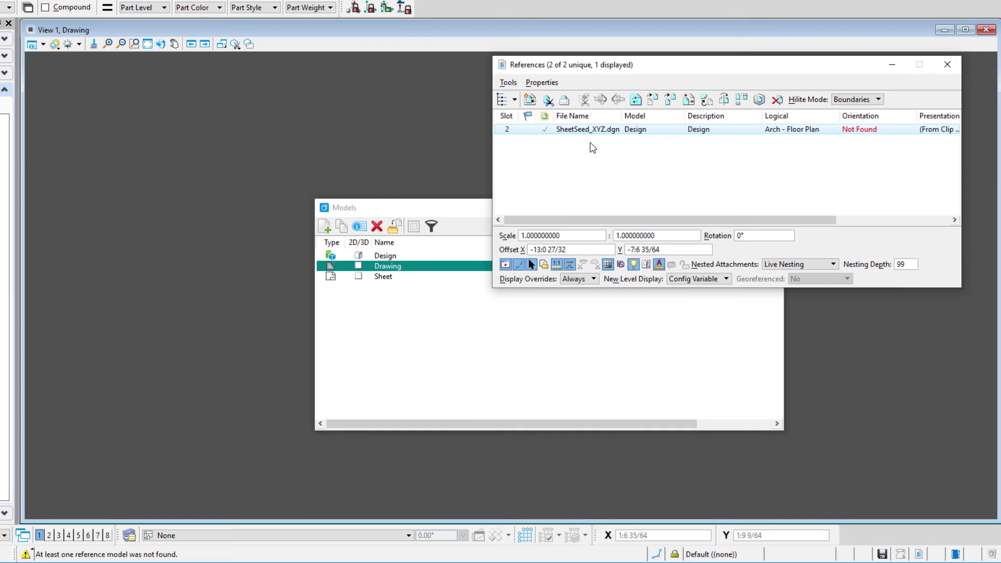
left_click(777, 99)
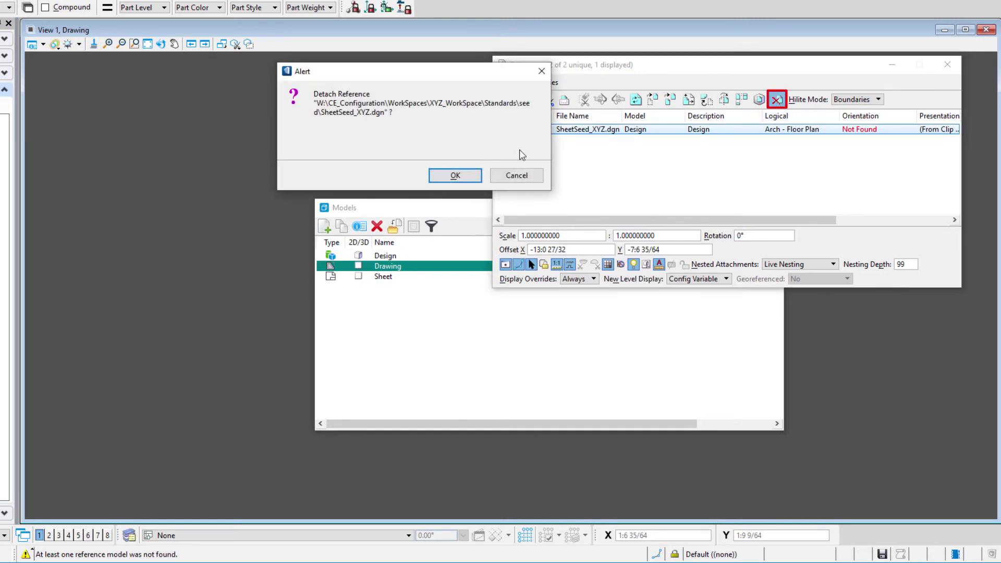
left_click(455, 175)
In the Design model, detach the SampleArchitectural.dgn reference
left_click(391, 256)
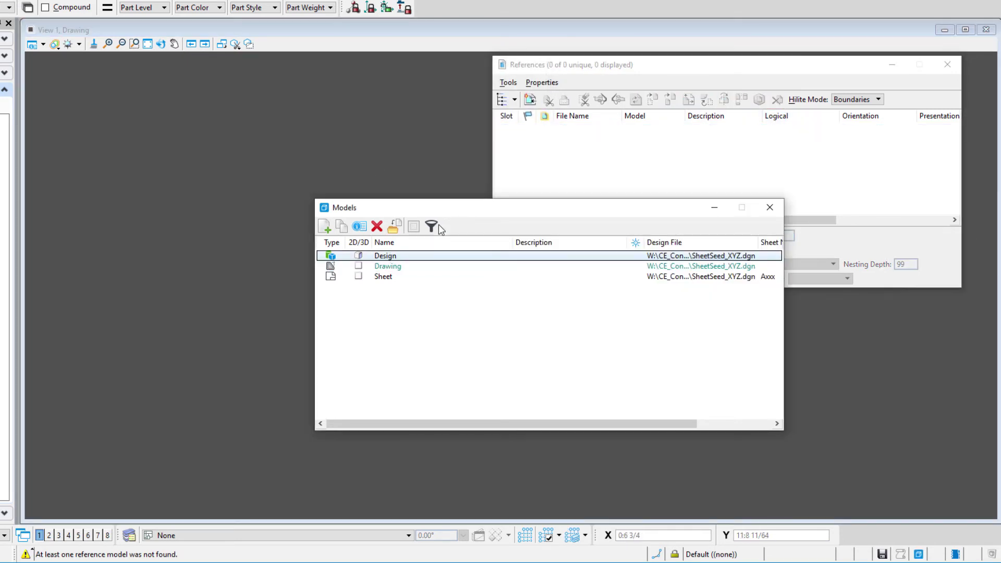
left_click(582, 129)
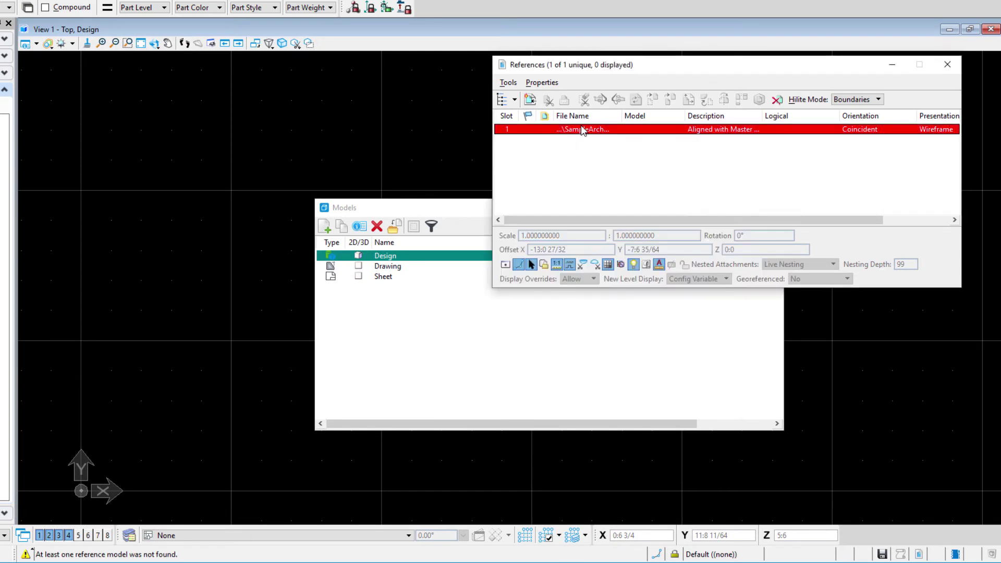
left_click(776, 99)
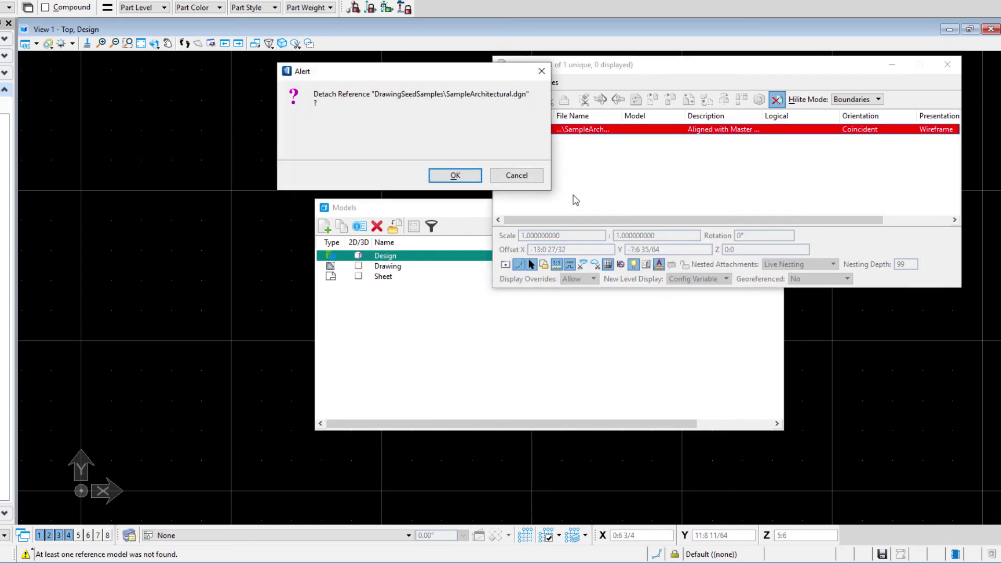
left_click(466, 178)
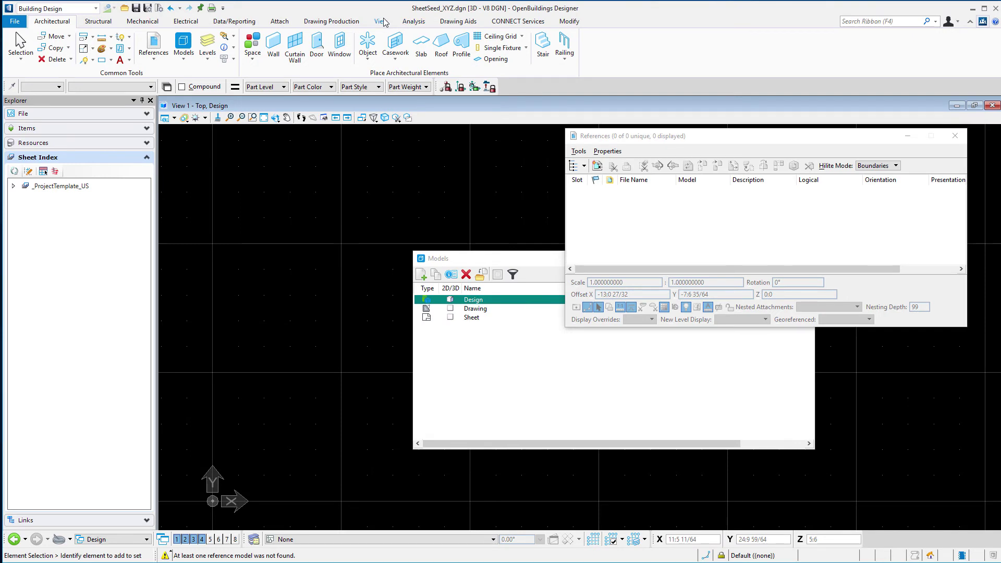
left_click(381, 20)
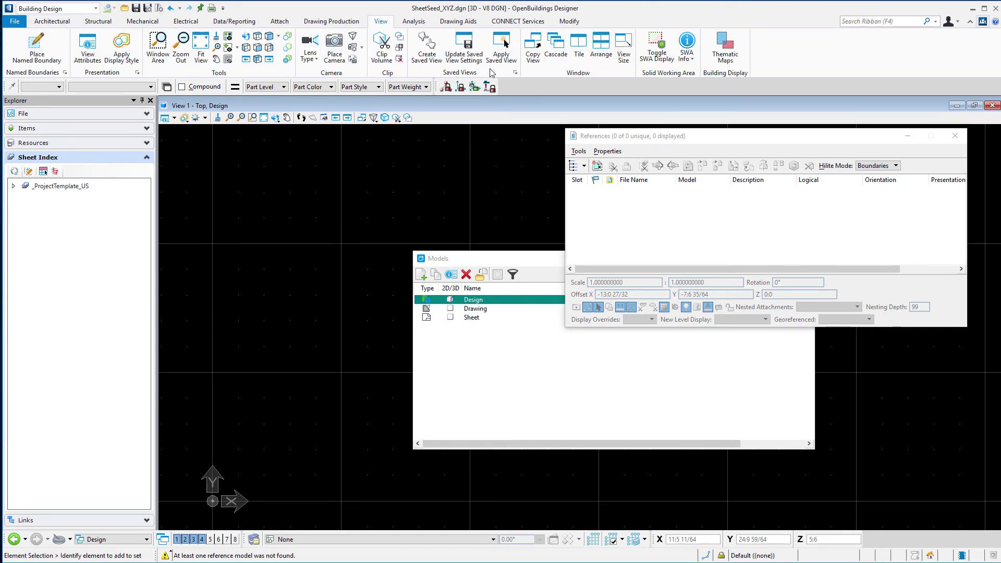
left_click(516, 73)
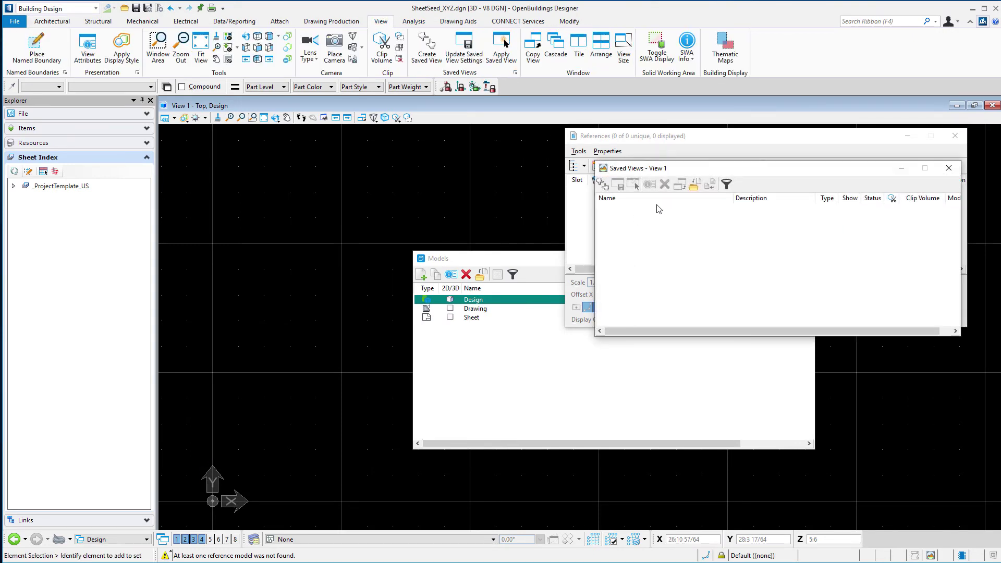
left_click(949, 167)
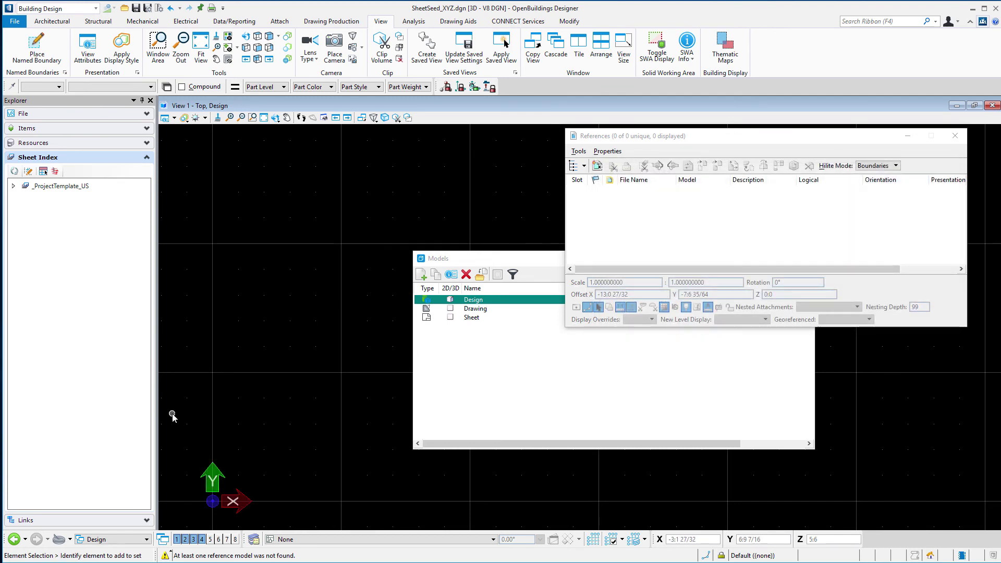
Reopen the Sheet model, close the Models list, check the title block, then fit the full sheet
double_click(472, 318)
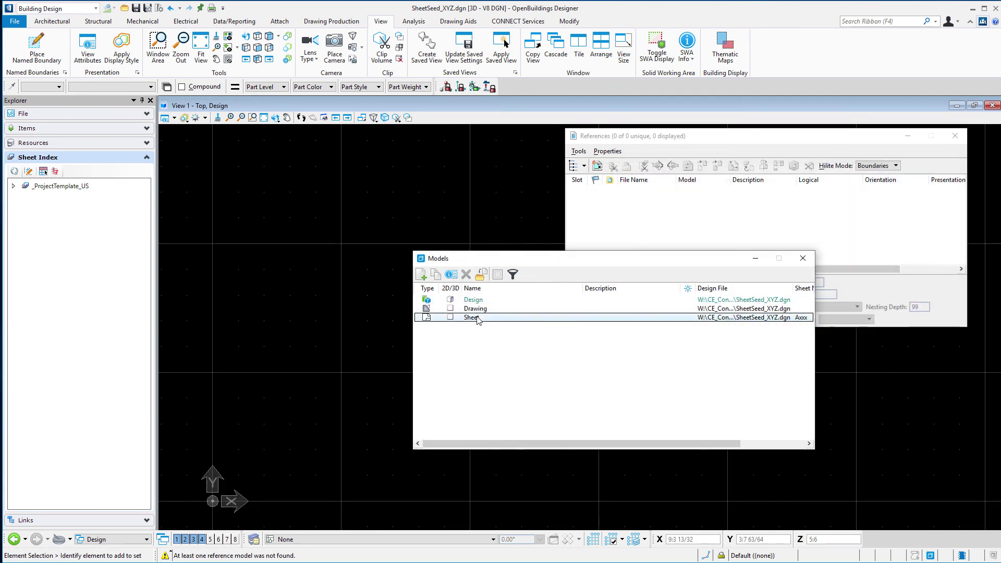
left_click(803, 258)
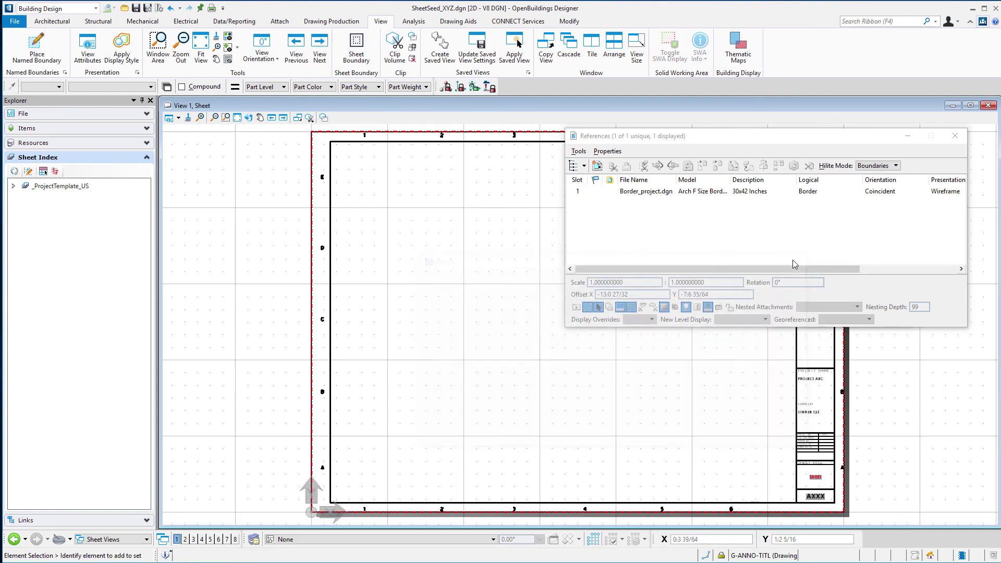
left_click_drag(825, 274, 865, 195)
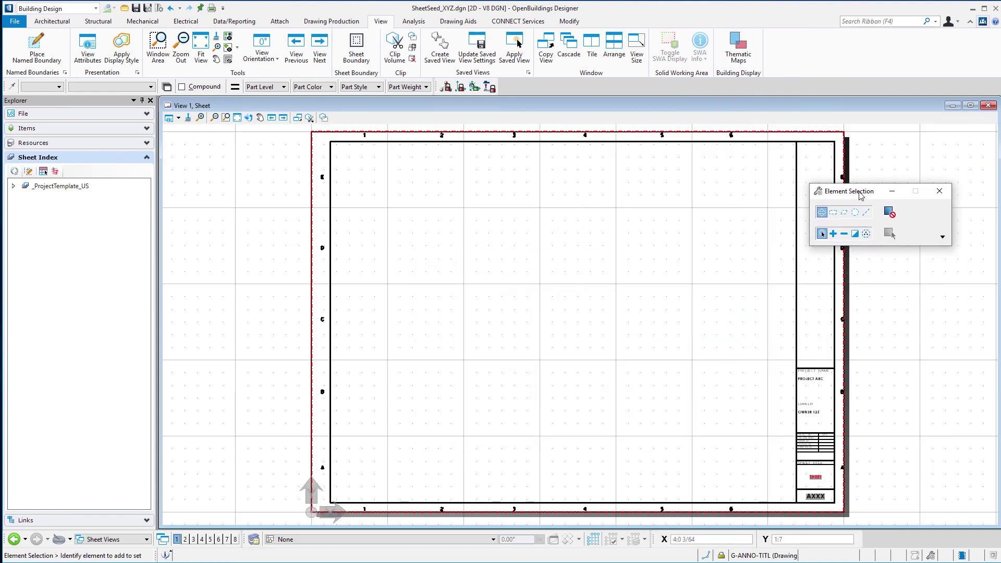
scroll(858, 525, "up", 5)
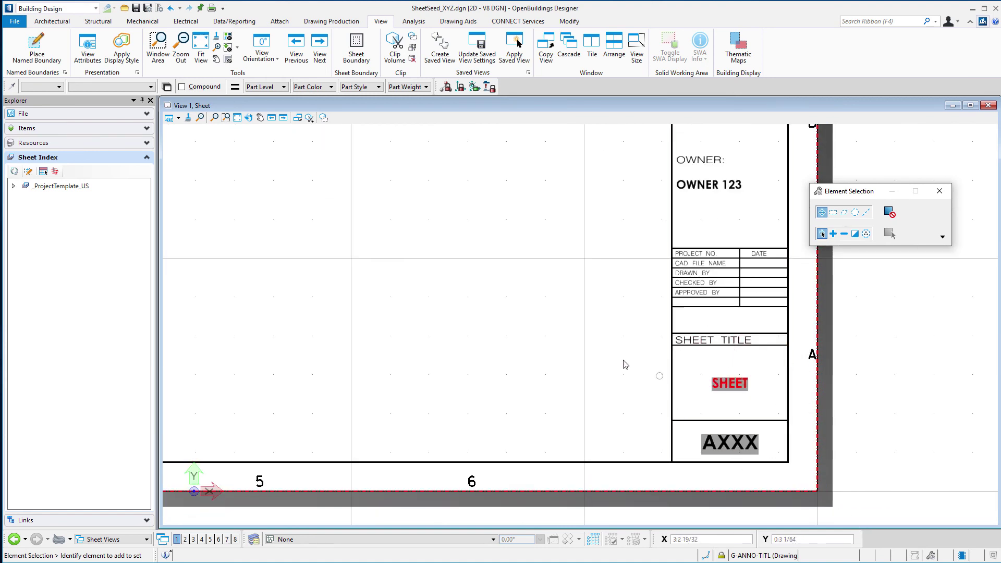
left_click(238, 120)
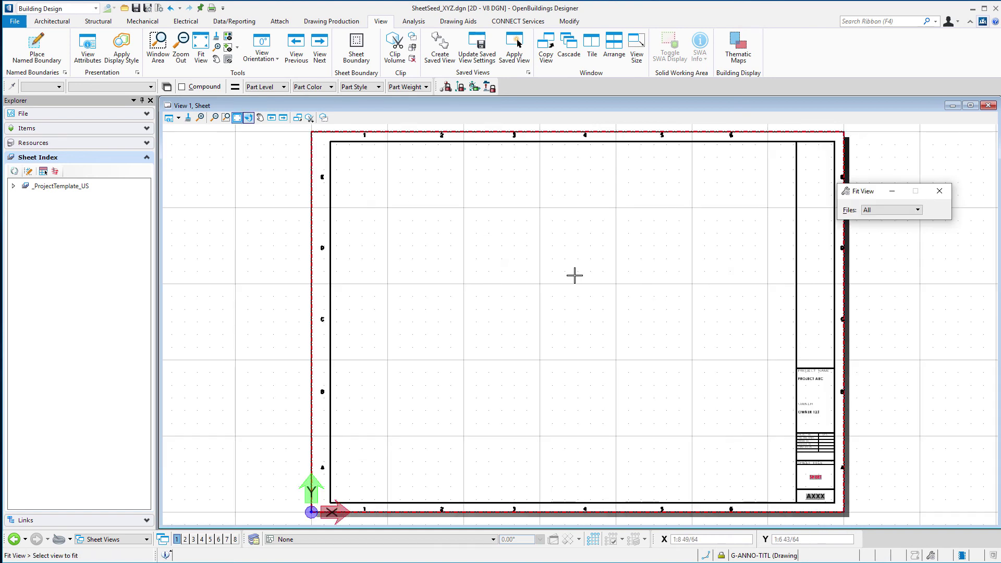